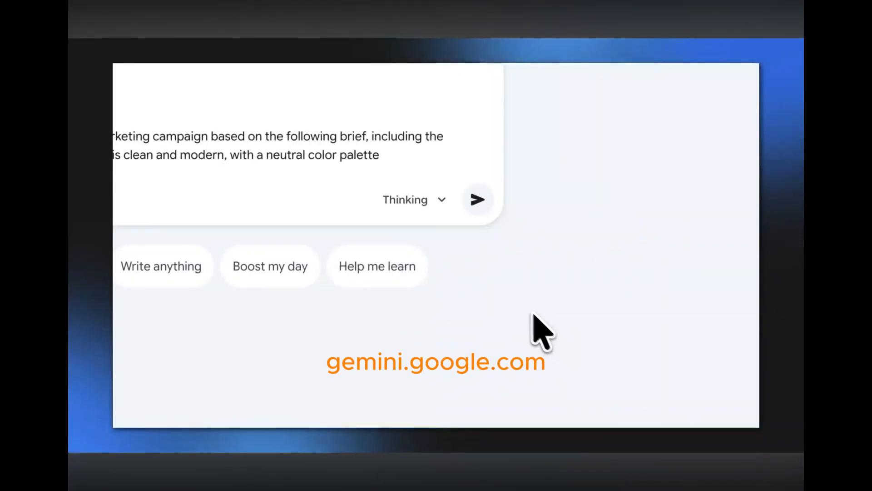
# Submit the prompt for a marketing campaign slide deck in a clean, modern style with a neutral color palette
pyautogui.click(478, 200)
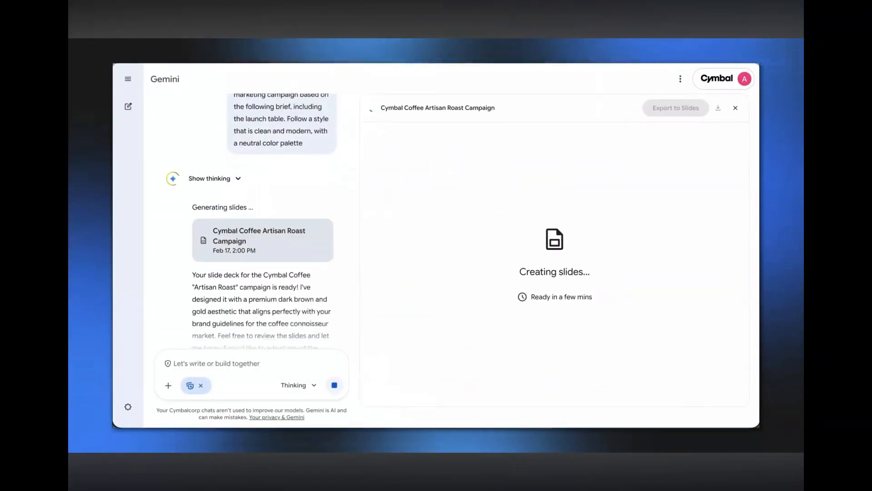
pyautogui.click(566, 147)
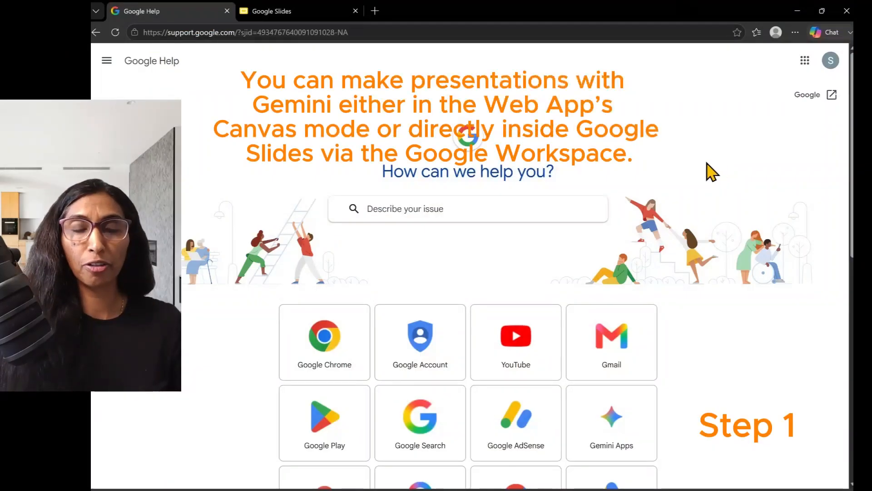
# Create a blank presentation in Google Slides and choose to generate its content with Gemini
pyautogui.click(805, 62)
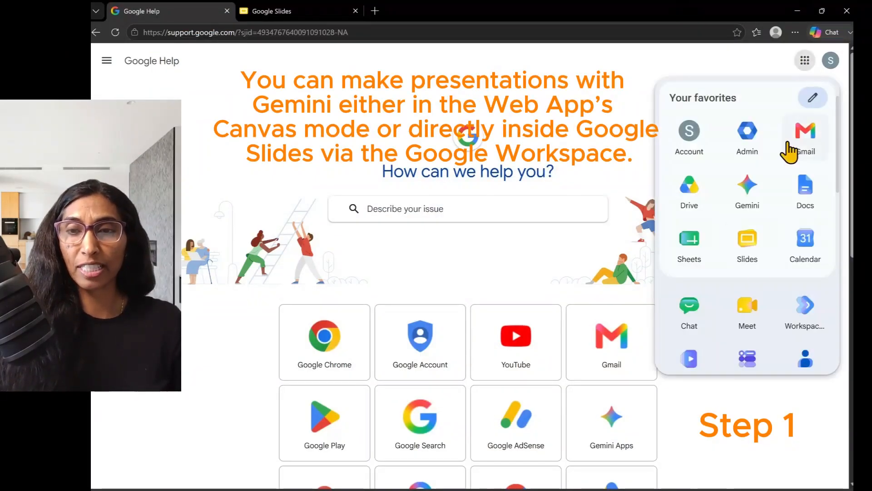
pyautogui.click(749, 248)
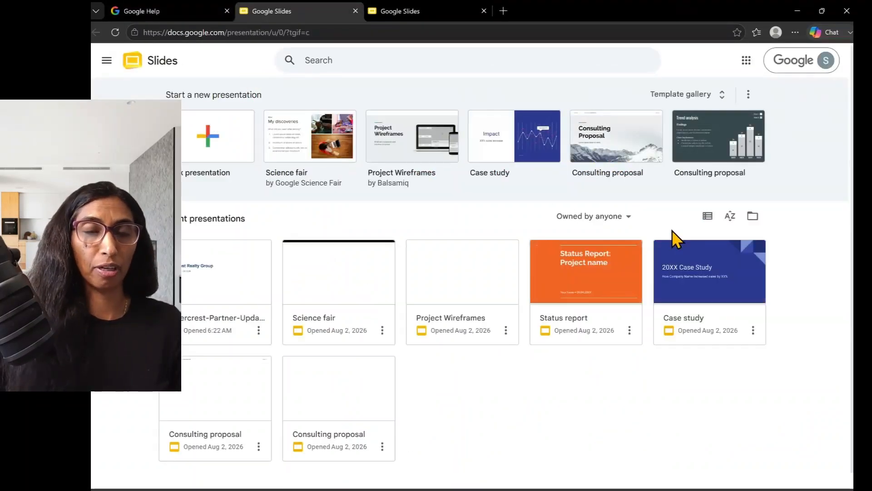
pyautogui.click(215, 139)
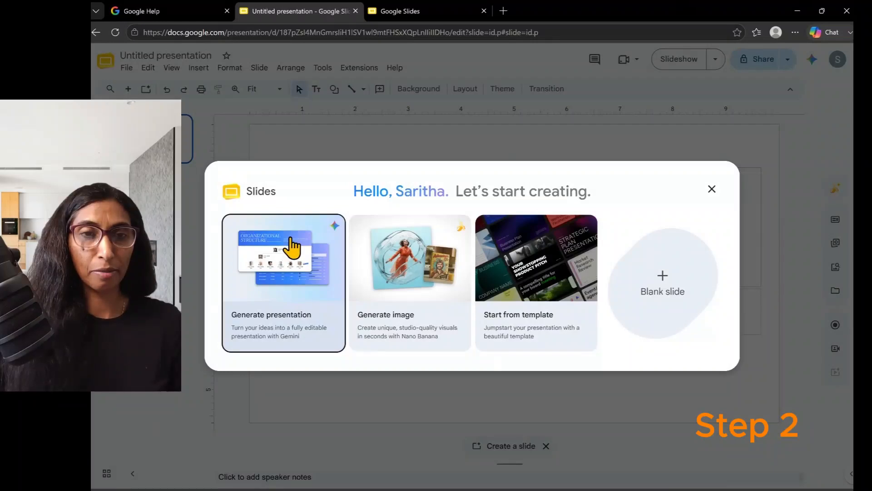
pyautogui.click(299, 310)
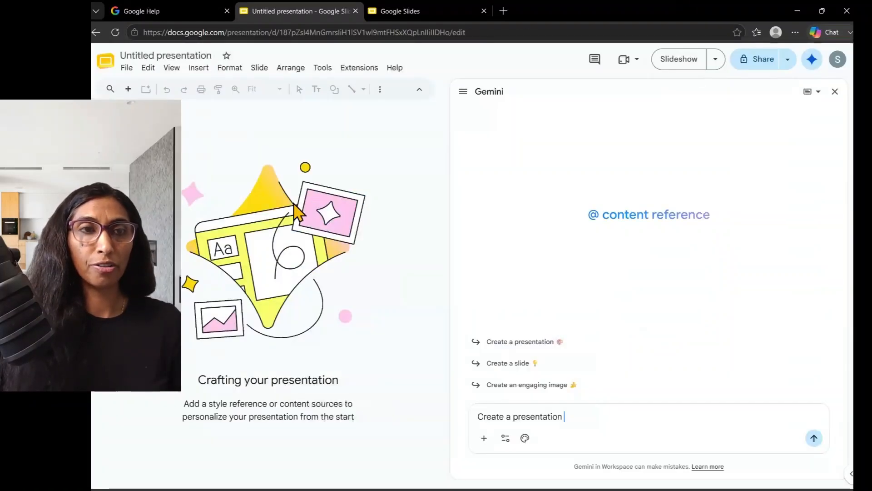
# Write a prompt for a clean, professional 6-slide Q3 real estate team performance deck covering closed deals, active listings pipeline and average days on market for managing partners
pyautogui.click(127, 67)
pyautogui.moveTo(144, 86)
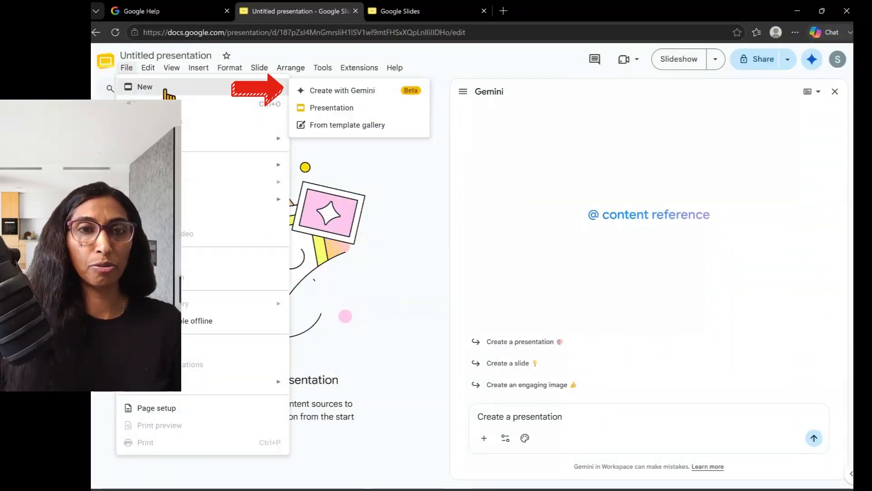
pyautogui.click(574, 417)
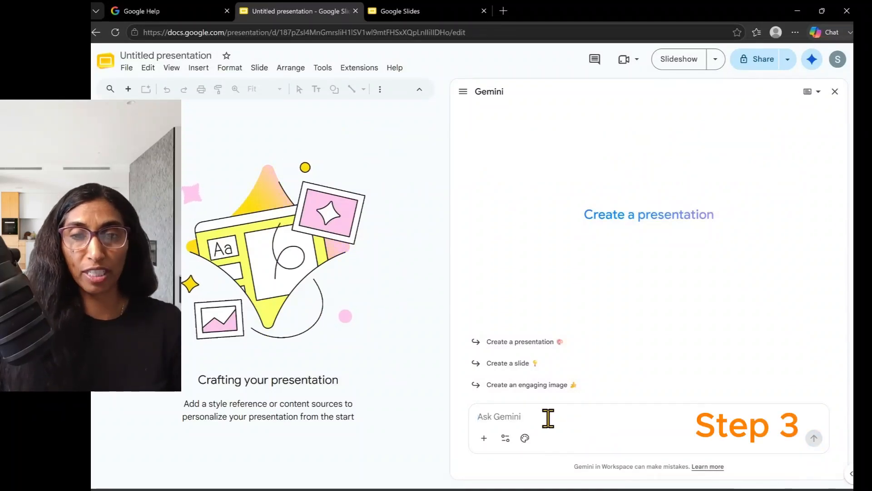
pyautogui.write("Create a 6-slide presentation summarizing our real estate team's Q3 performance — closed deals, active listings pipeline, and average days on market — for our managing partners. Clean, professional design. create a presentation")
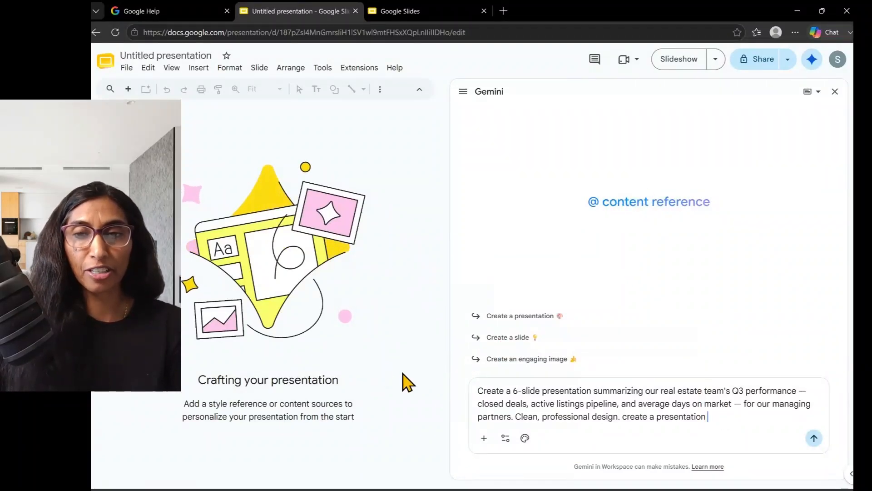
# Review the prompt's wording, including its topic, intended audience and design style
pyautogui.moveTo(709, 417); pyautogui.dragTo(479, 390)
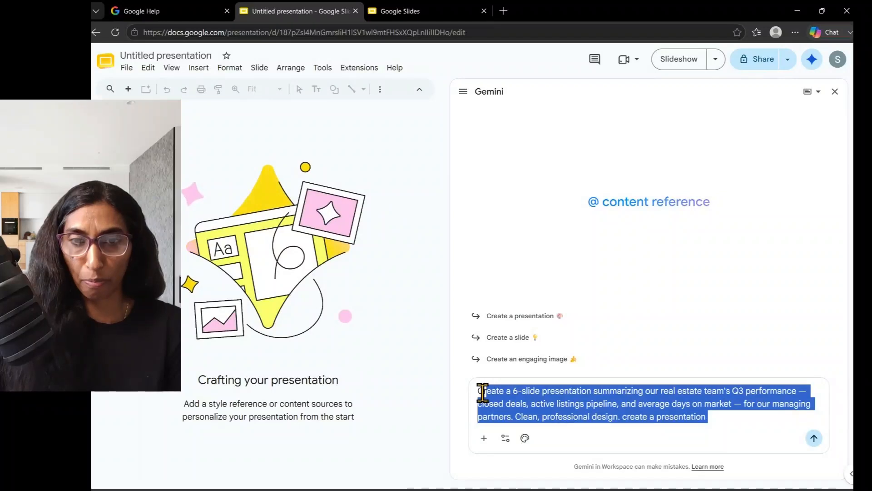
pyautogui.click(723, 419)
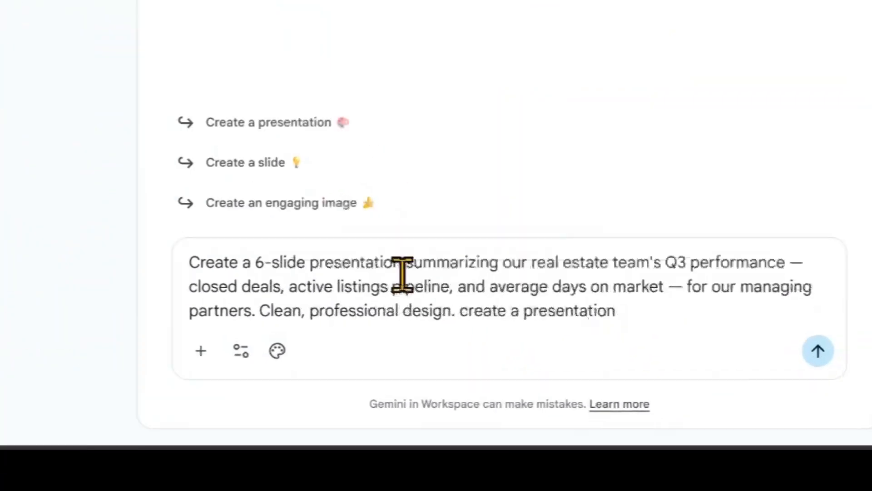
pyautogui.moveTo(594, 392); pyautogui.dragTo(772, 393)
pyautogui.moveTo(743, 265); pyautogui.dragTo(833, 273)
pyautogui.click(647, 317)
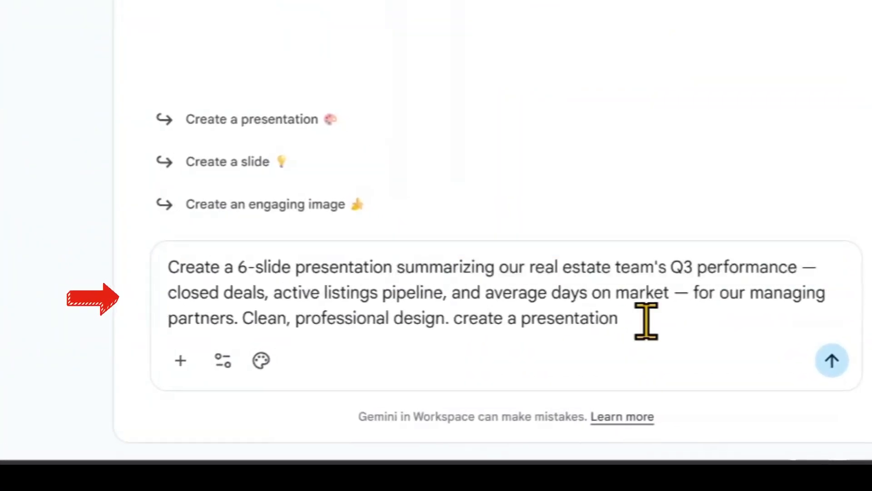
pyautogui.moveTo(700, 296); pyautogui.dragTo(225, 331)
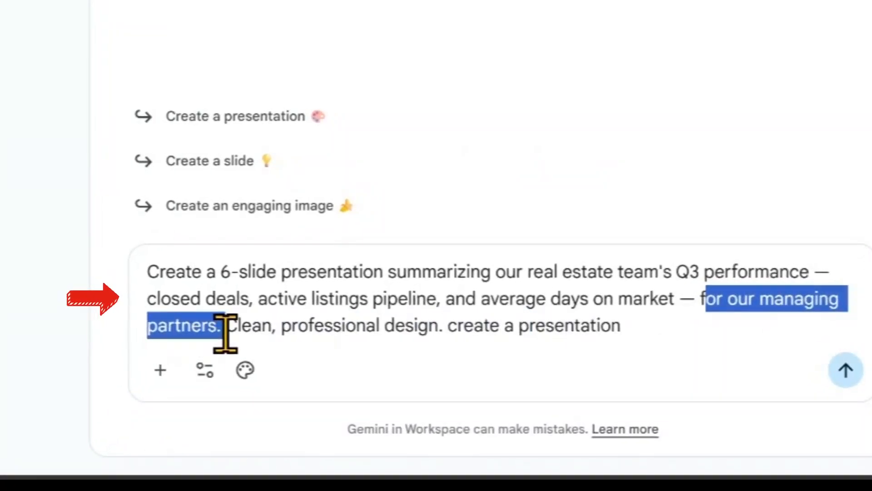
pyautogui.click(639, 332)
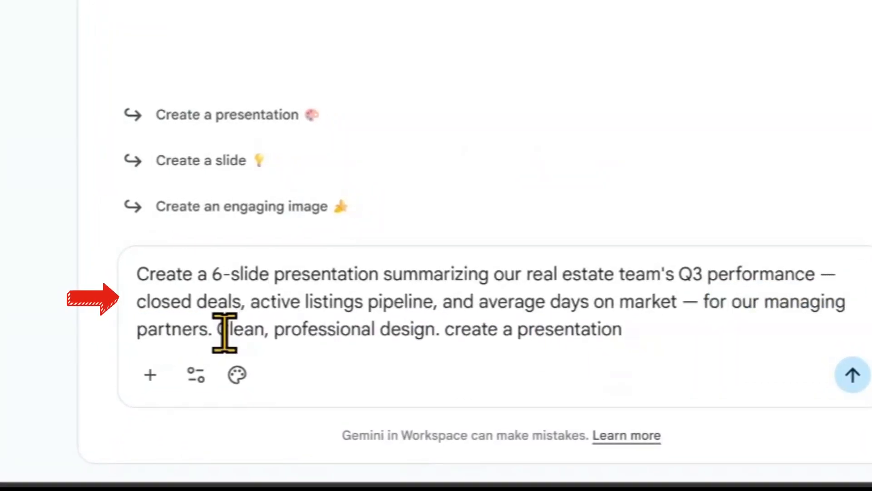
pyautogui.moveTo(215, 330); pyautogui.dragTo(246, 329)
# Remove the leftover text "create a presentation" from the end of the prompt
pyautogui.moveTo(443, 334); pyautogui.dragTo(639, 335)
pyautogui.press('BackSpace')
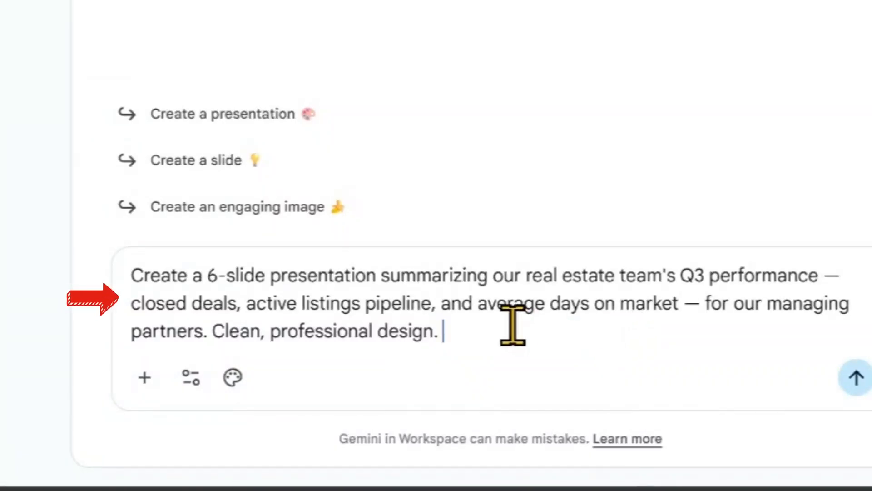
pyautogui.moveTo(205, 275); pyautogui.dragTo(380, 271)
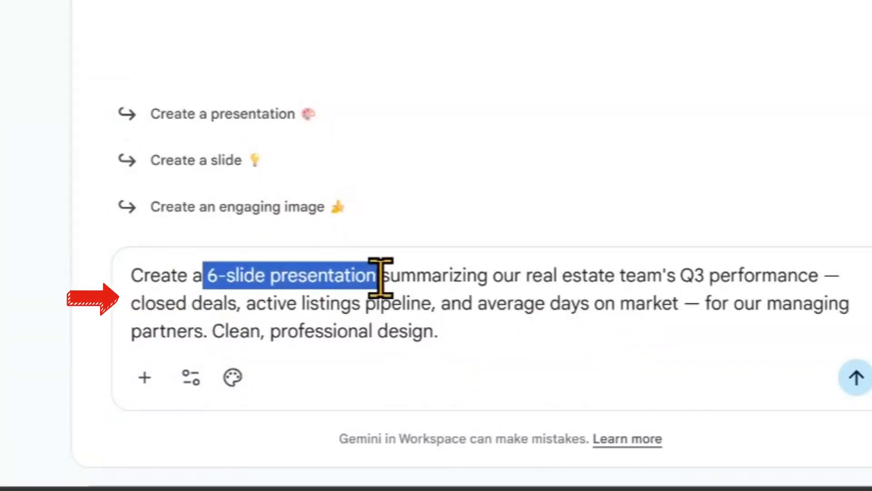
pyautogui.click(496, 337)
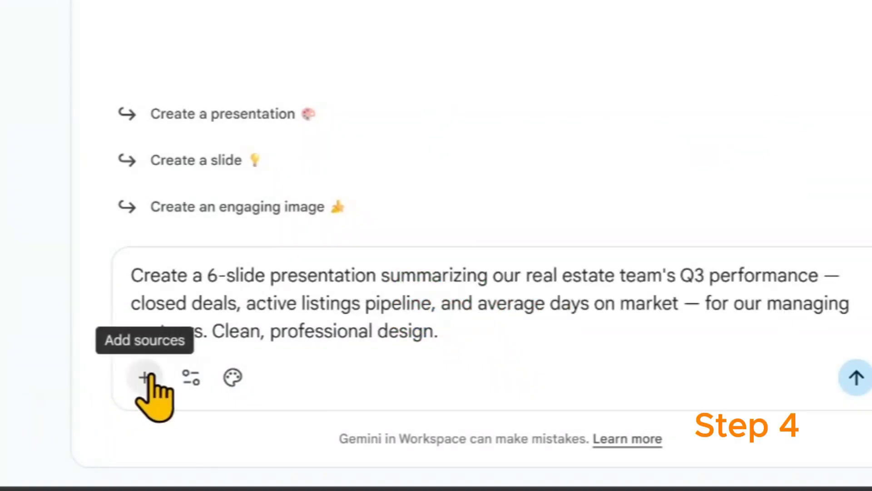
# Add the Rivercrest-Realty-Q3-listings.xlsx file from Drive as a source for the prompt
pyautogui.click(146, 378)
pyautogui.moveTo(154, 350)
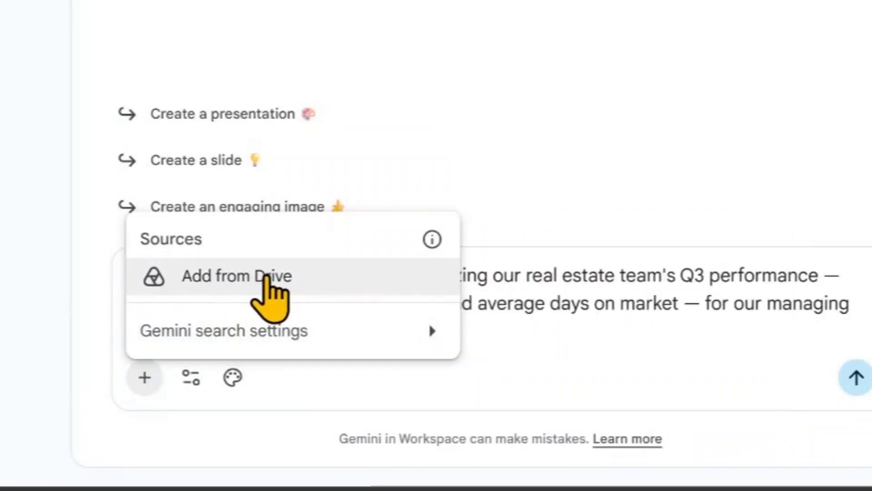
pyautogui.moveTo(447, 332)
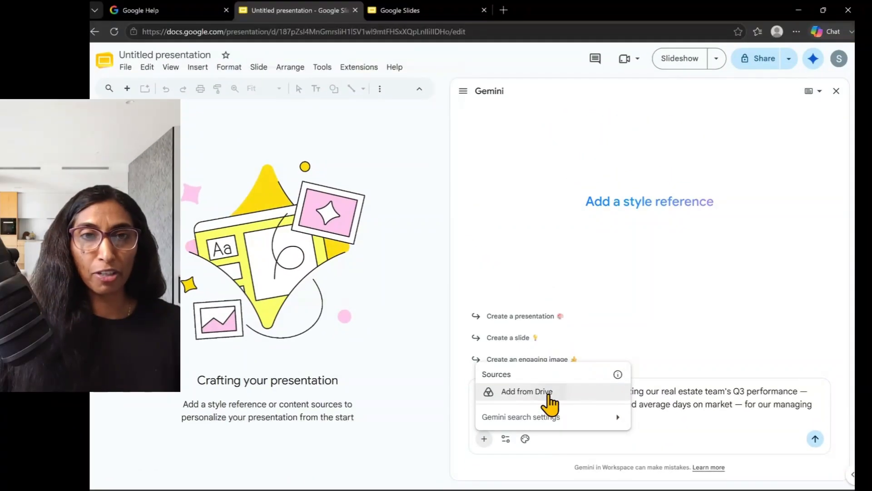
pyautogui.click(367, 324)
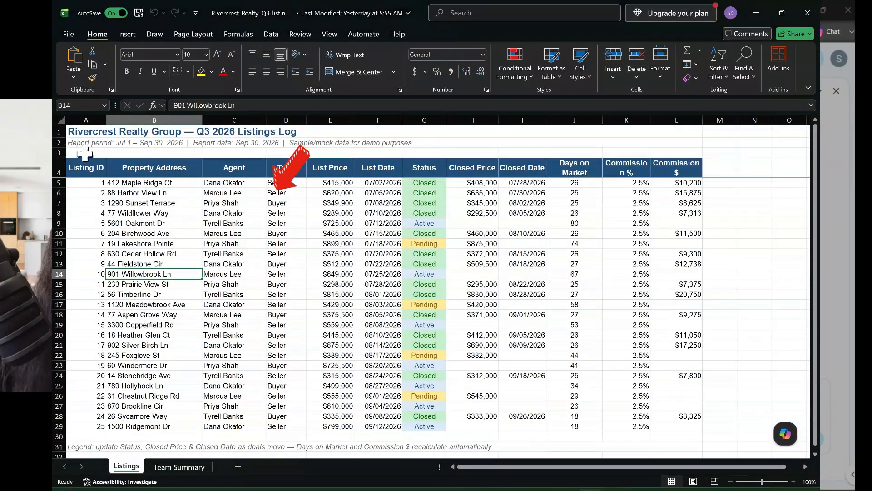
# Examine the property address, agent, type, list price and status columns of the Q3 2026 listings log in Excel
pyautogui.moveTo(152, 170); pyautogui.dragTo(151, 340)
pyautogui.moveTo(234, 170); pyautogui.dragTo(230, 314)
pyautogui.click(297, 175)
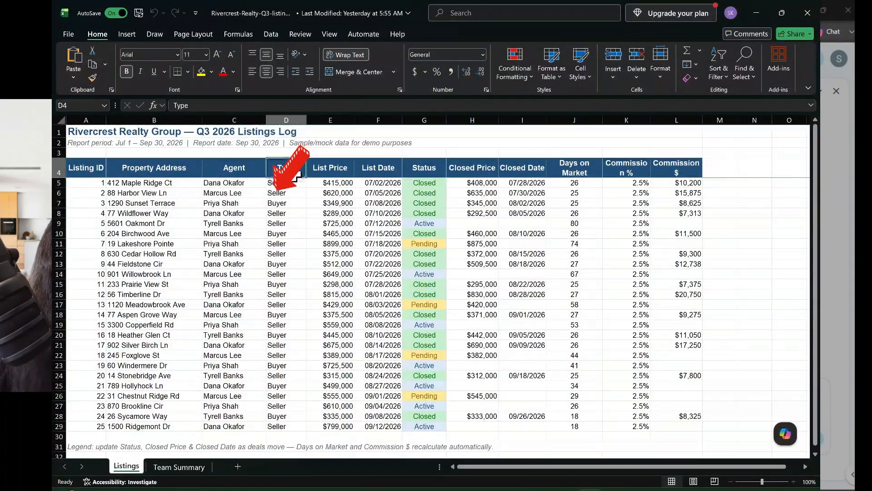
pyautogui.moveTo(340, 172); pyautogui.dragTo(343, 336)
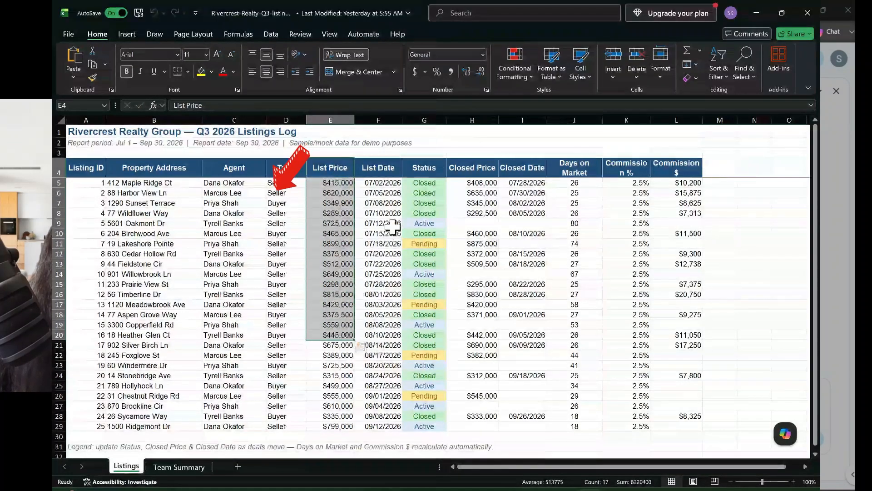
pyautogui.keyDown('ctrl'); pyautogui.click(426, 171); pyautogui.keyUp('ctrl')
pyautogui.moveTo(426, 170); pyautogui.dragTo(459, 288)
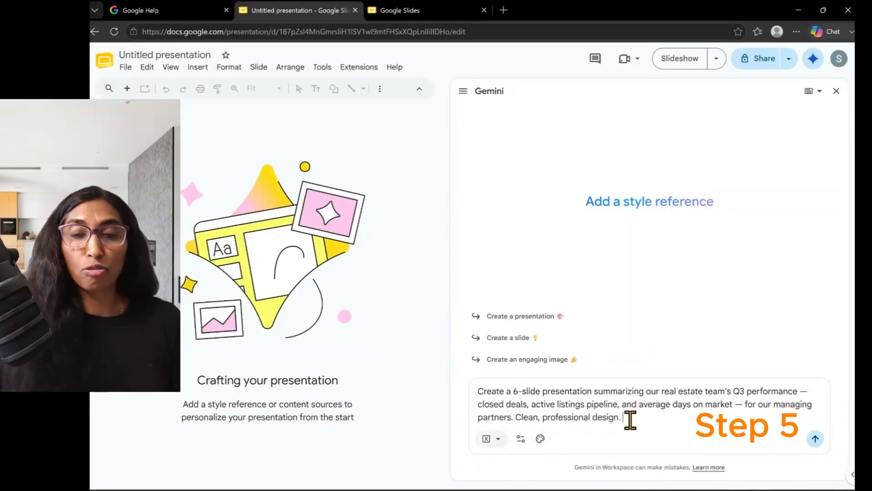
# Add Rivercrest-Partner-Update-style-template.pptx from Drive as a source to guide the presentation's style
pyautogui.click(540, 439)
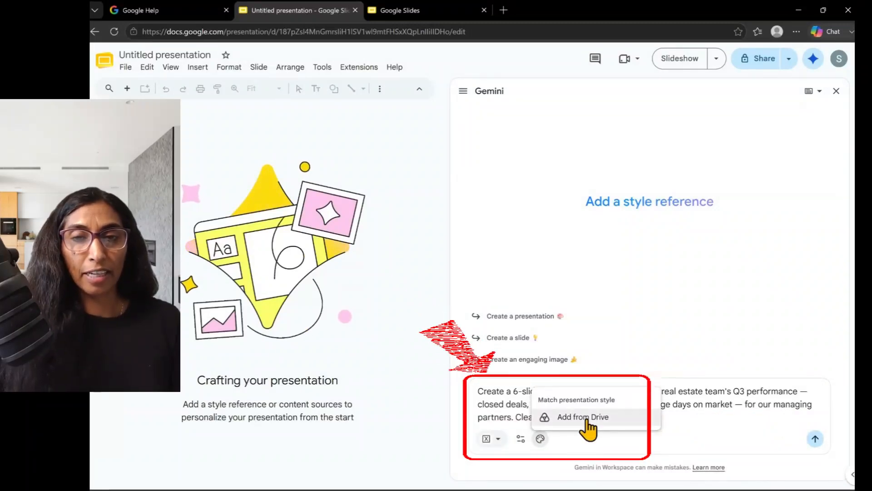
pyautogui.click(586, 418)
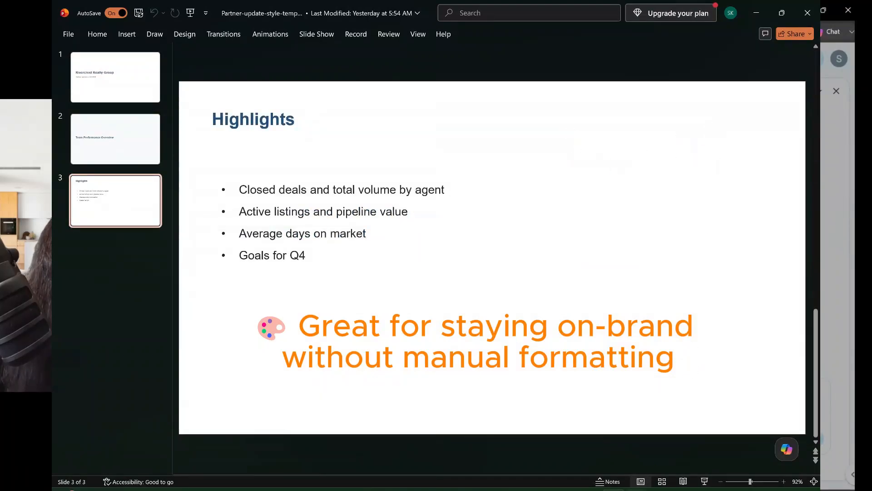
pyautogui.click(594, 448)
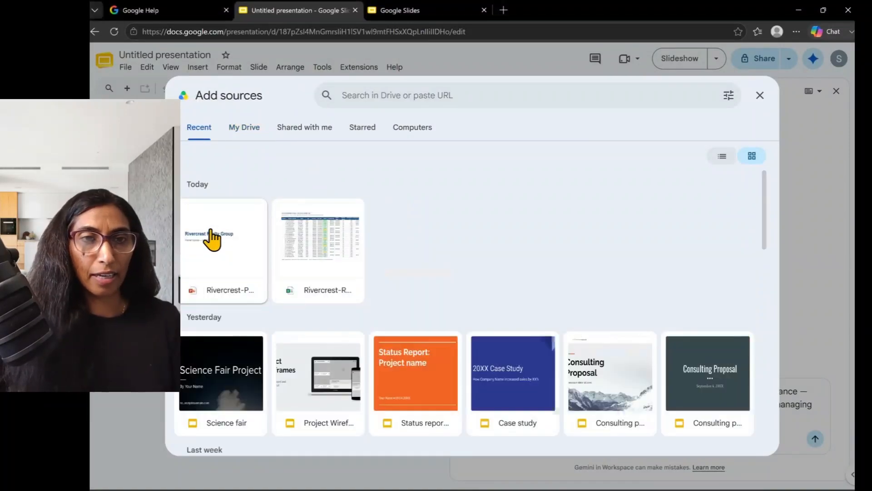
pyautogui.click(209, 227)
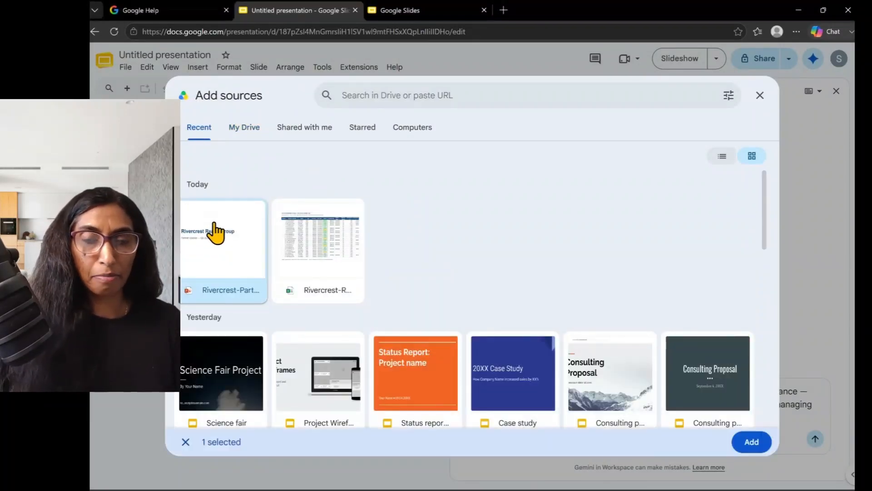
pyautogui.click(755, 443)
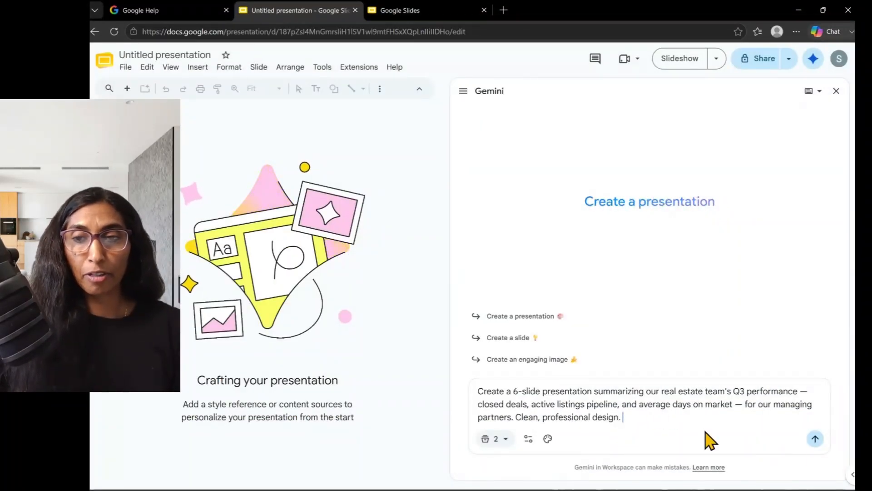
# Submit the prompt and review the optional style reference, sources and connected apps for the presentation
pyautogui.click(816, 439)
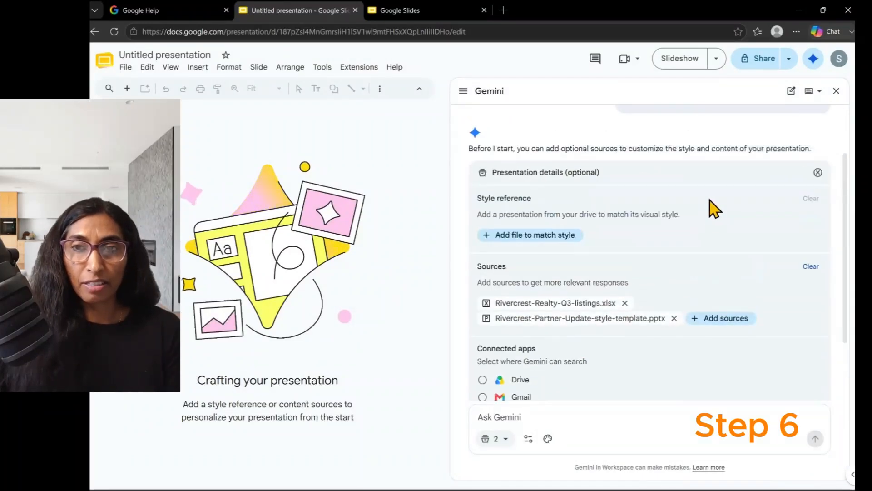
pyautogui.scroll(-1, 715, 211)
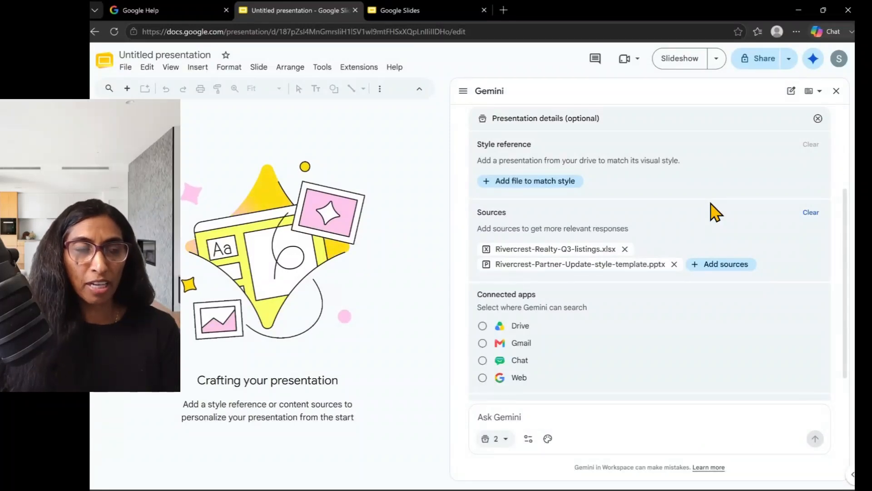
pyautogui.scroll(1, 706, 221)
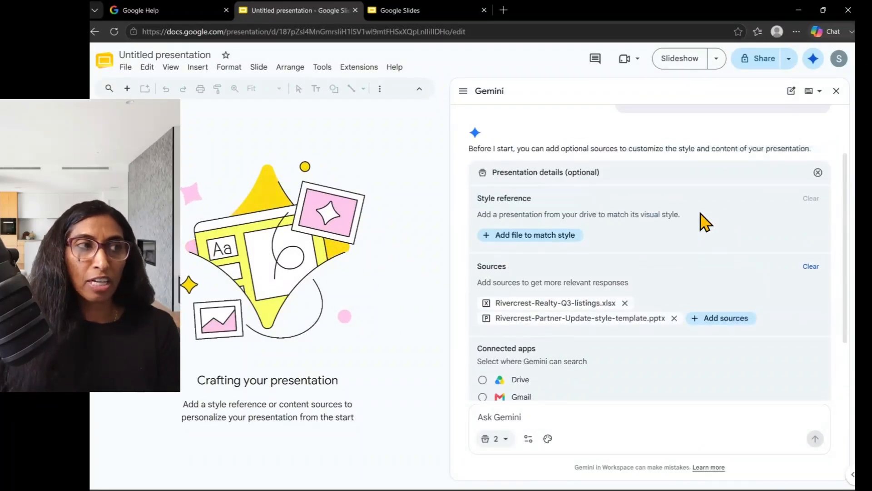
pyautogui.scroll(-1, 706, 222)
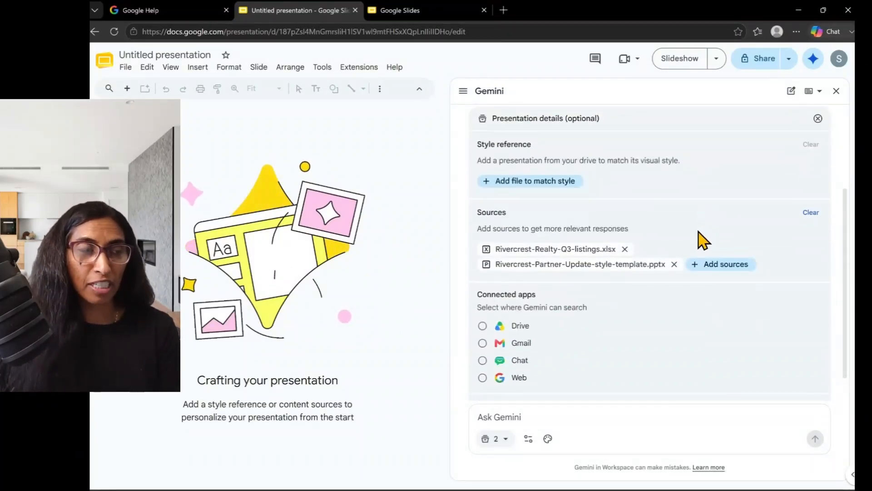
pyautogui.moveTo(552, 263)
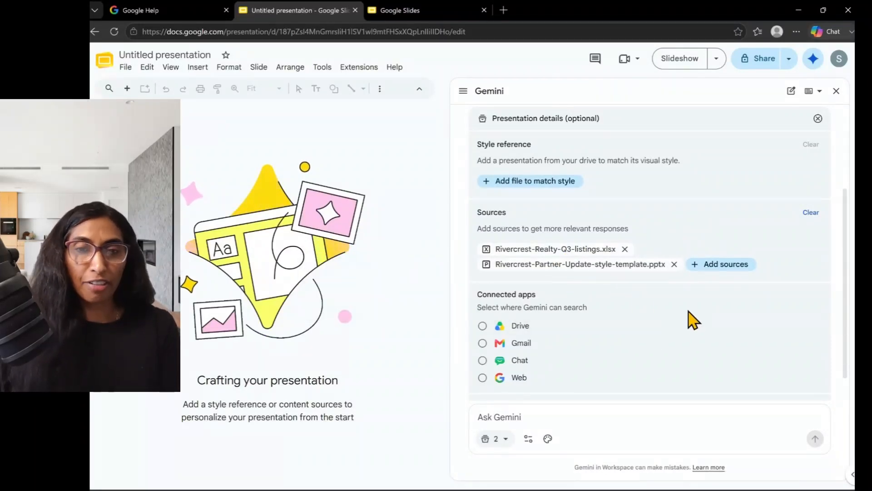
pyautogui.scroll(2, 653, 331)
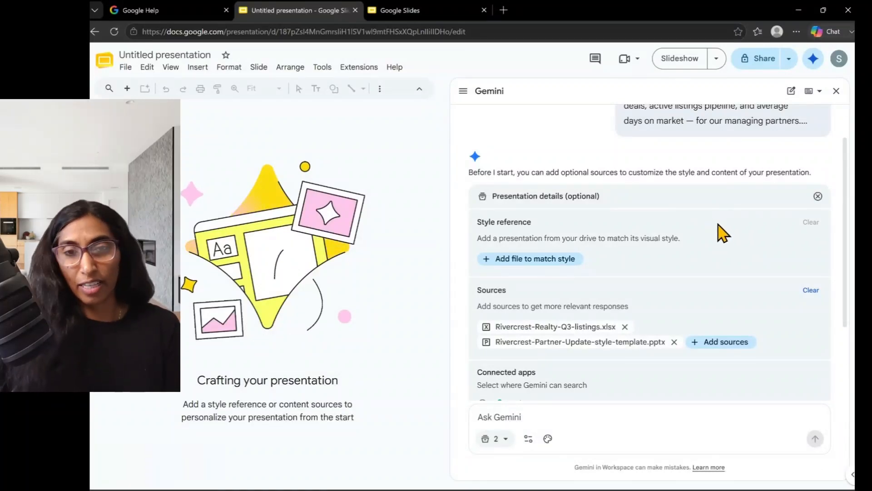
pyautogui.scroll(-4, 523, 278)
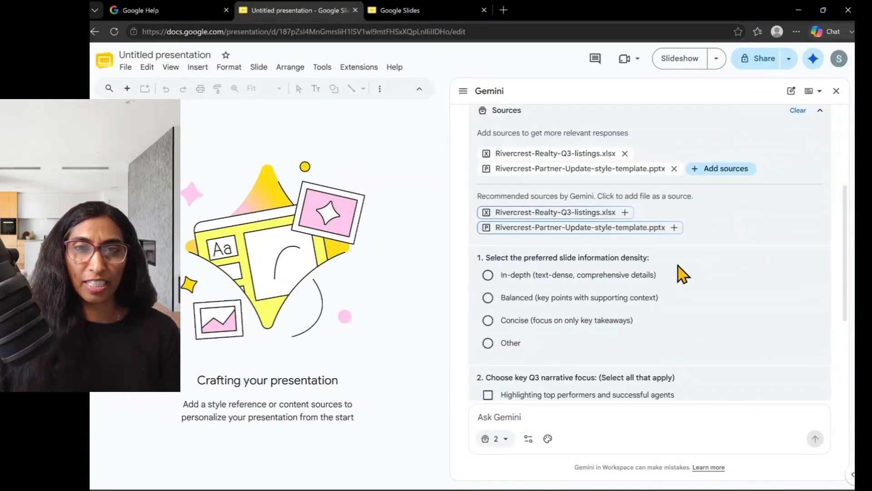
# Choose in-depth slide density and select agent performance, pipeline growth, days on market and Q3 financial success as the narrative focus
pyautogui.click(645, 274)
pyautogui.scroll(-3, 591, 259)
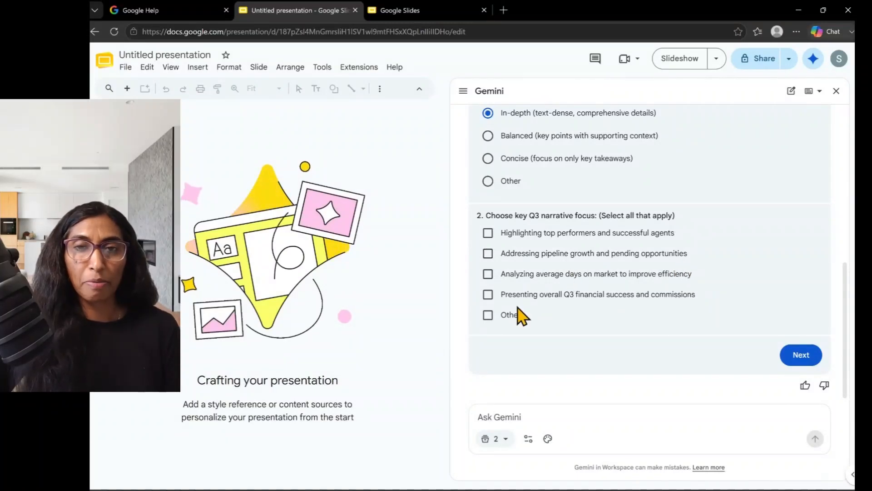
pyautogui.click(488, 233)
pyautogui.click(488, 273)
pyautogui.click(488, 253)
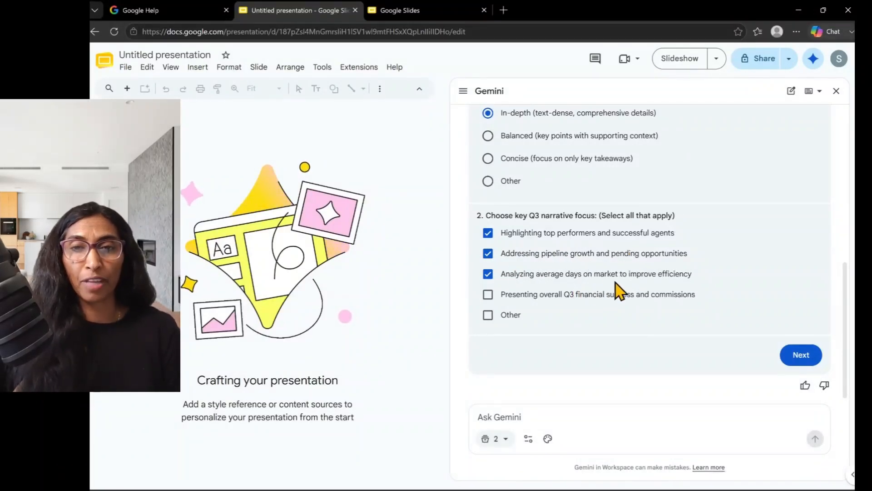
pyautogui.click(488, 294)
# Submit the preferences and approve the proposed Q3 Team Performance Deck outline to generate the slides
pyautogui.click(814, 355)
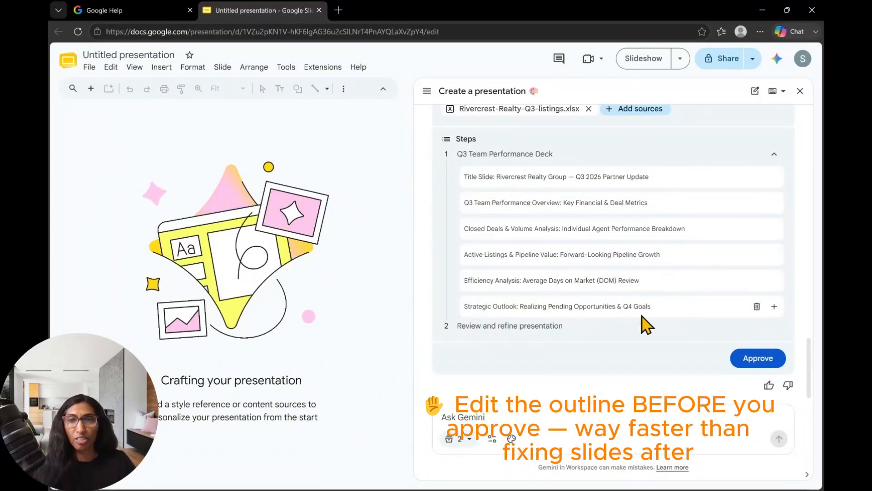
pyautogui.click(768, 360)
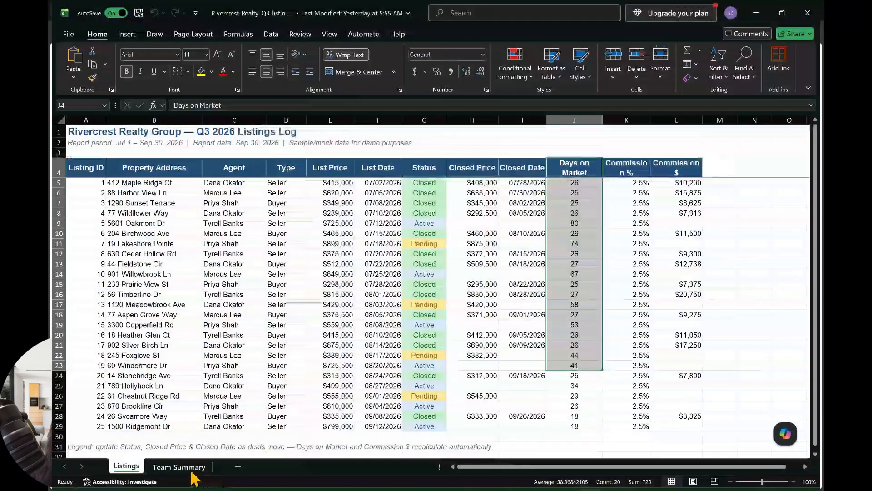
# Switch to Excel and examine the per-agent deals, volume, pipeline and commission figures on the Team Summary sheet
pyautogui.click(182, 466)
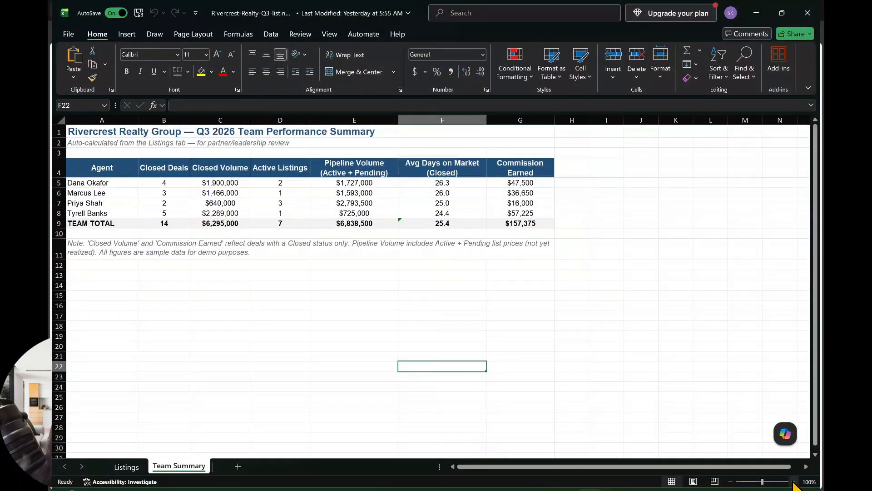
pyautogui.click(793, 482)
pyautogui.click(794, 481)
pyautogui.moveTo(654, 467); pyautogui.dragTo(654, 469)
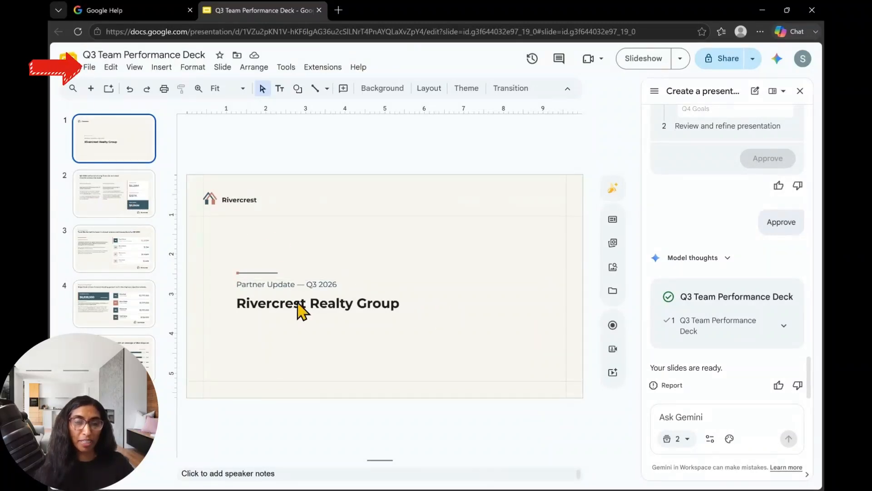
# Review the generated deck from slide 2 onward, checking its financial metrics, agent breakdown, pipeline and days-on-market content
pyautogui.click(110, 203)
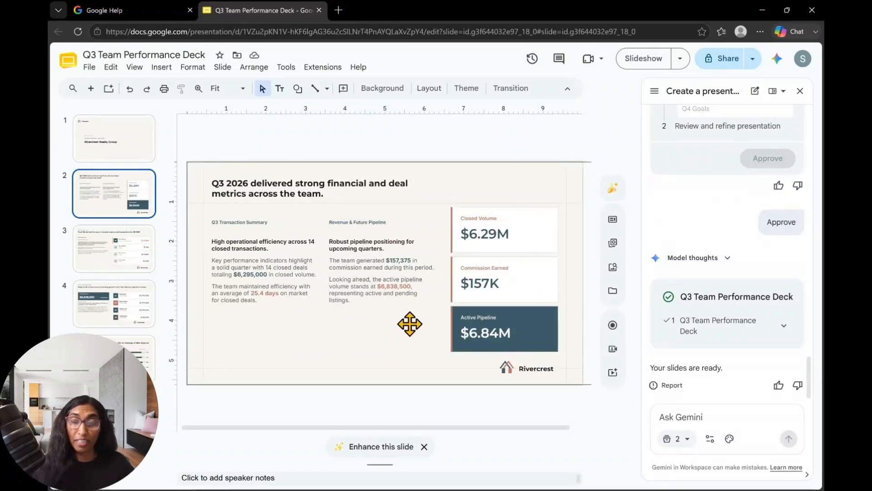
pyautogui.press('Down')
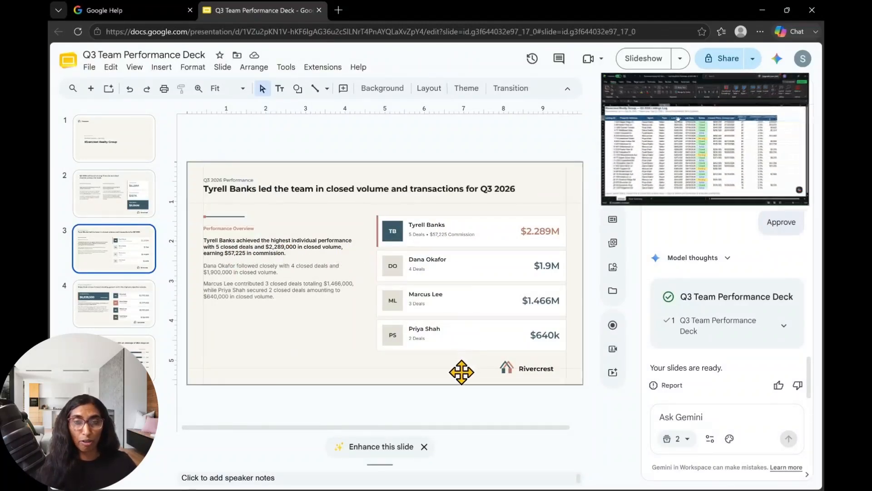
pyautogui.click(96, 319)
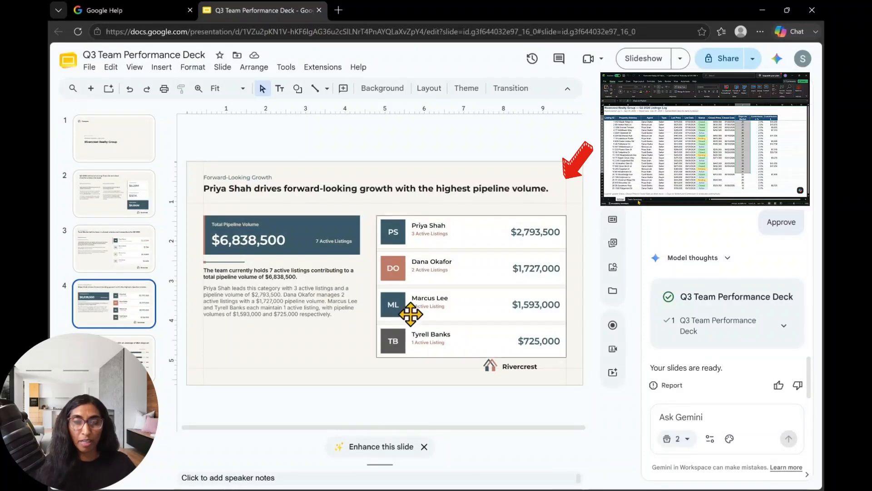
pyautogui.press('Down')
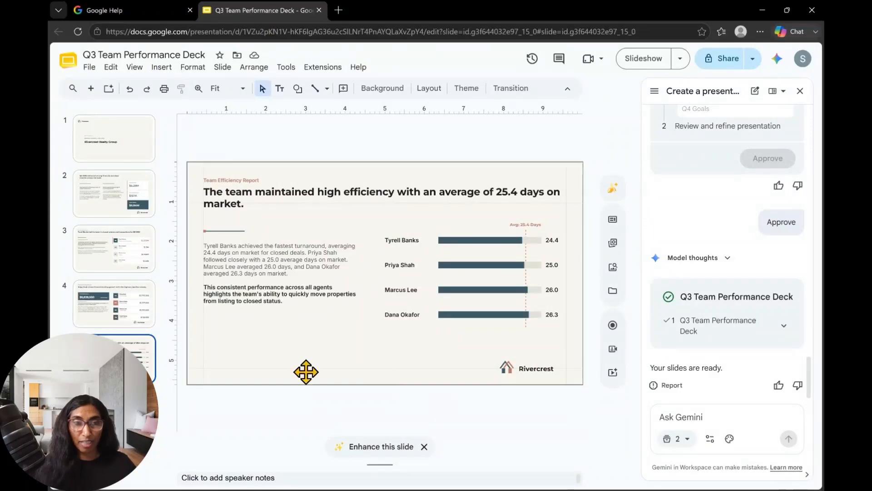
pyautogui.click(119, 410)
# Revisit slides 2 to 5 and check that the efficiency slide's title, body text and chart values are individually editable
pyautogui.click(107, 195)
pyautogui.click(111, 266)
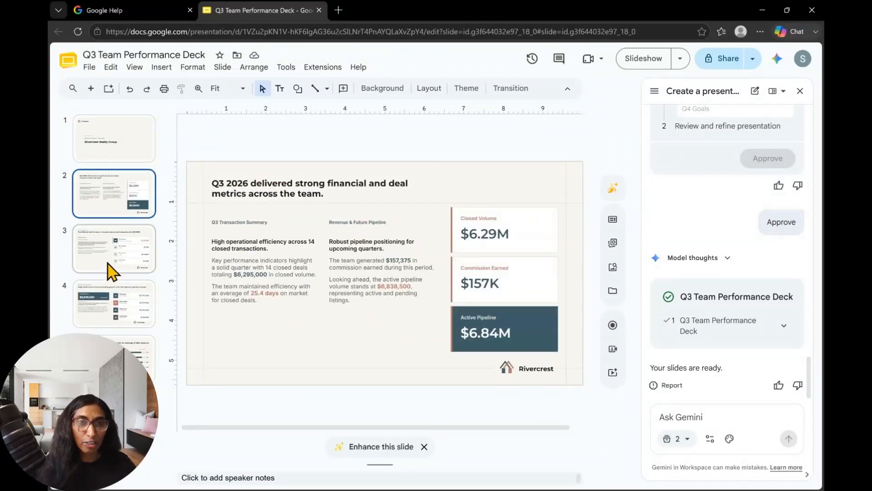
pyautogui.click(113, 306)
pyautogui.click(122, 359)
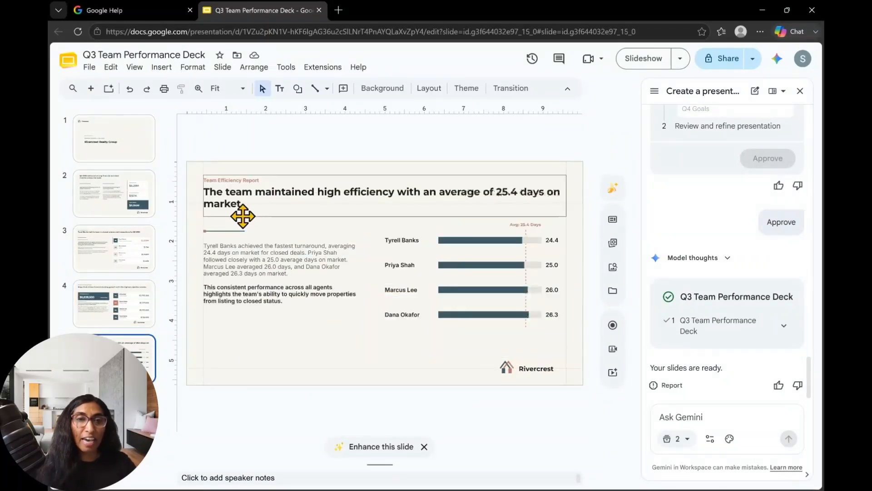
pyautogui.tripleClick(291, 192)
pyautogui.click(271, 288)
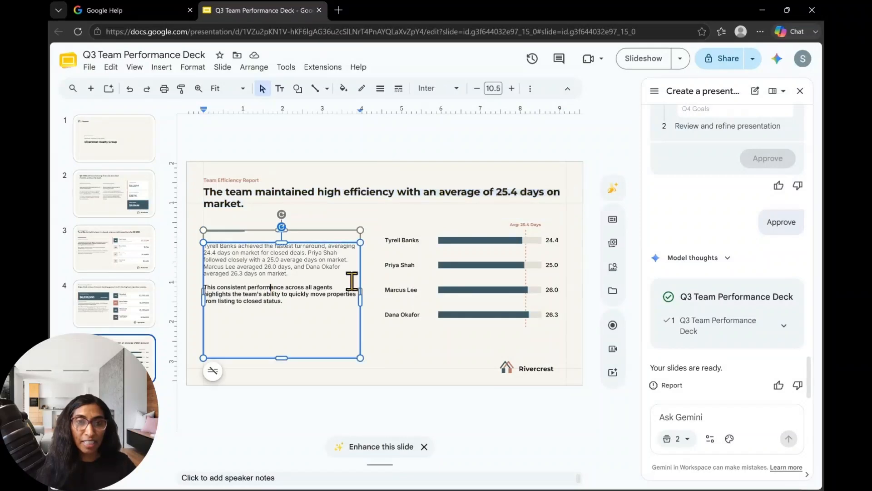
pyautogui.click(553, 242)
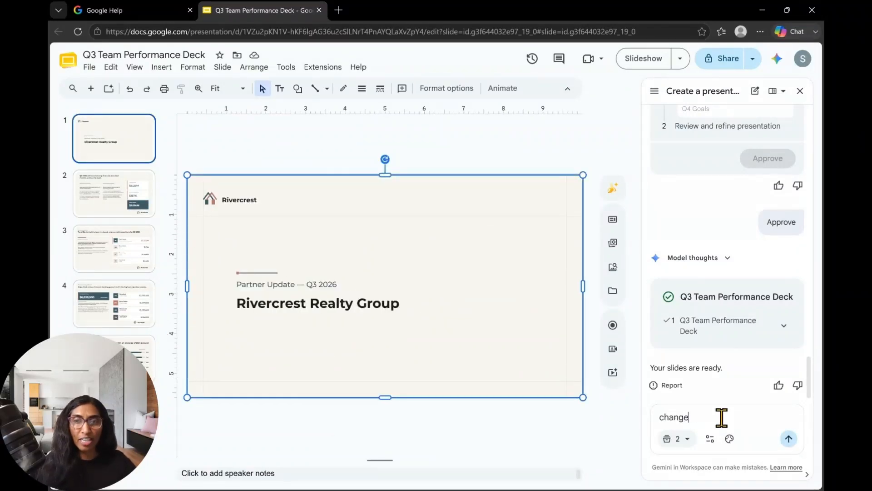
# Ask Gemini to "change the colors on slide 1 to blue" and replace the slide with the generated version
pyautogui.write('olors ')
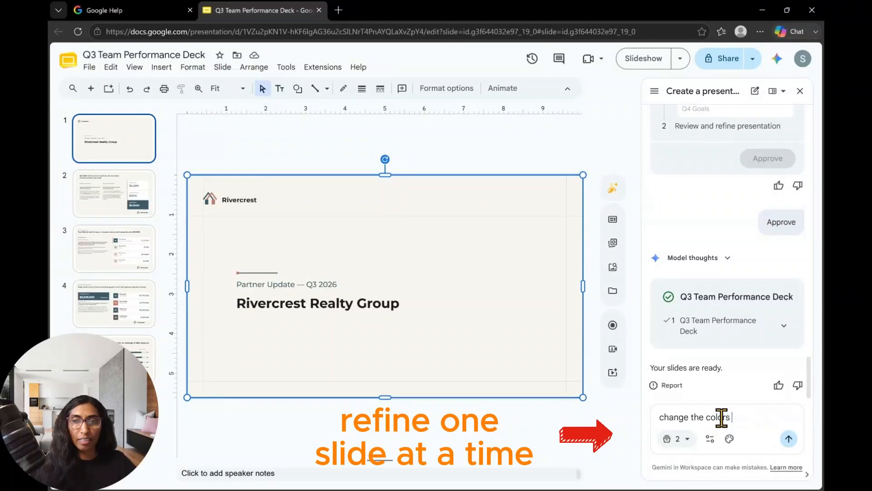
pyautogui.write('on slide 1 to blue')
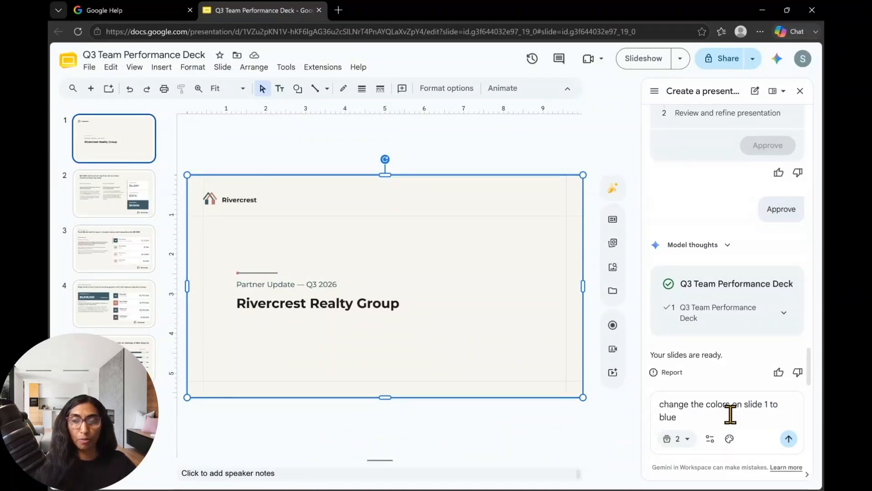
pyautogui.press('Return')
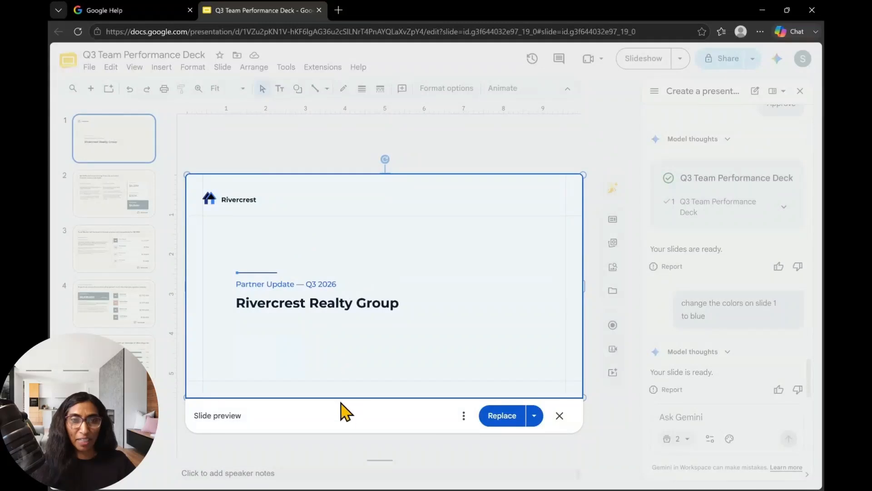
pyautogui.click(502, 416)
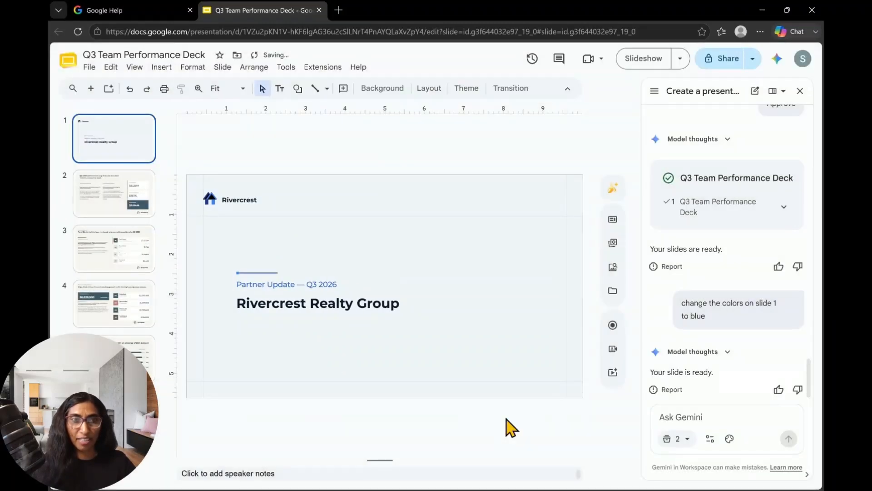